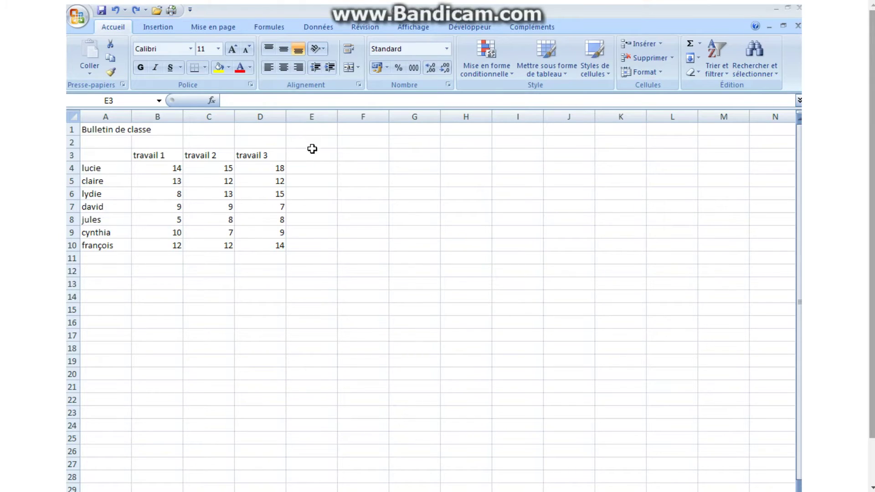
Step: Enter the column header "moyenne" in cell E3, beside "travail 3"
click(312, 154)
text(m)
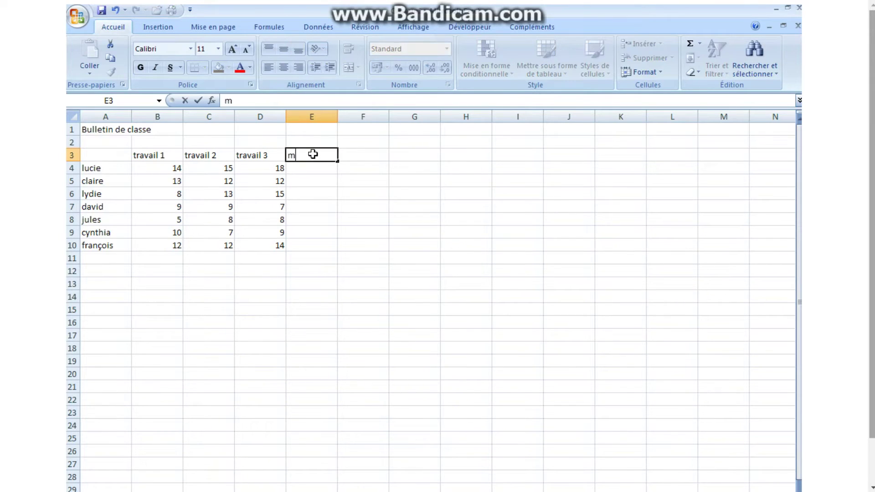
text(oyenne)
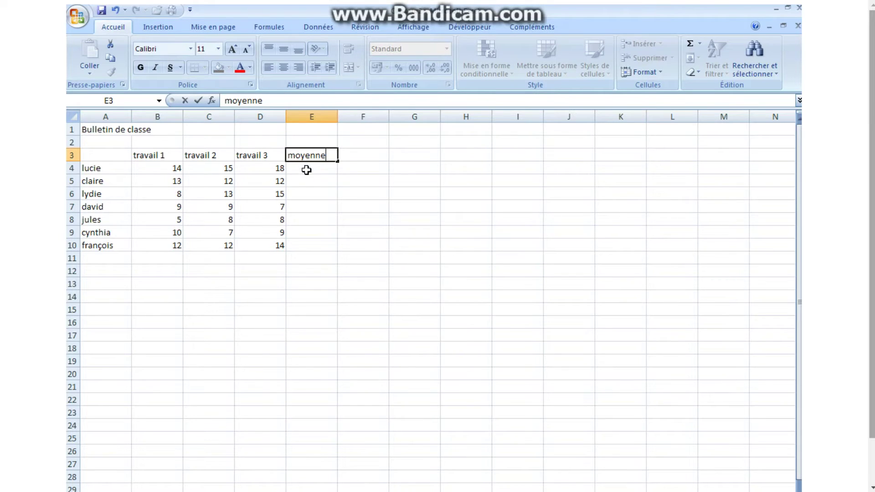
Step: Enter the formula =MOYENNE(B4:D4) in cell E4 to average the first student's three grades
click(306, 169)
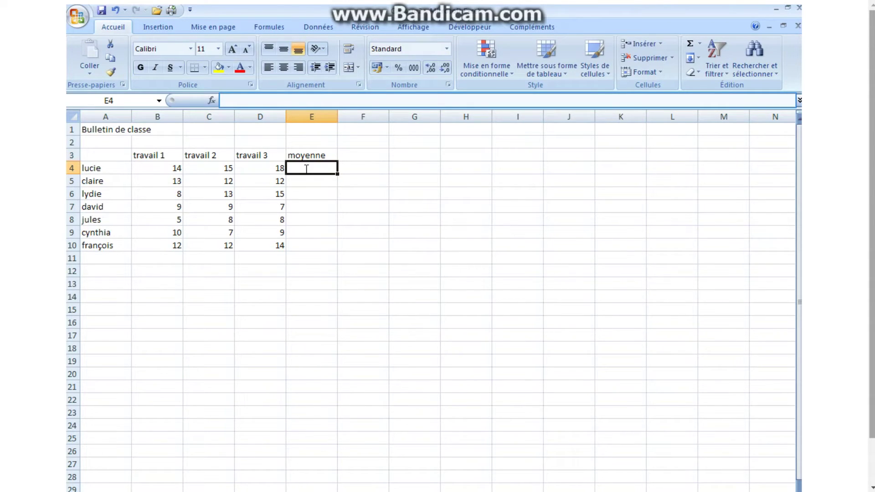
click(233, 100)
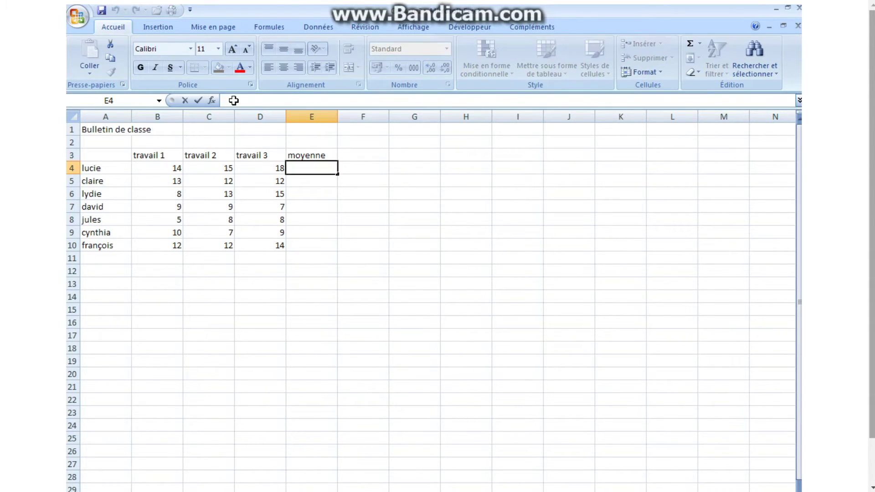
text(=m)
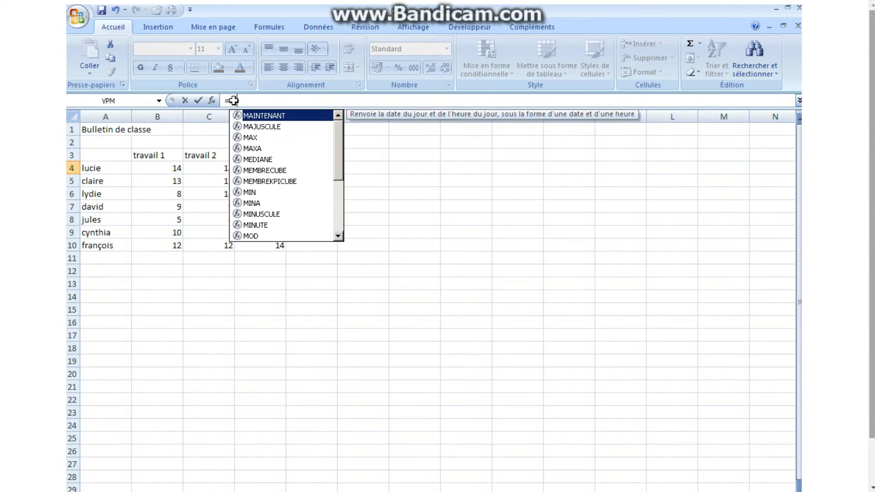
text(oyen)
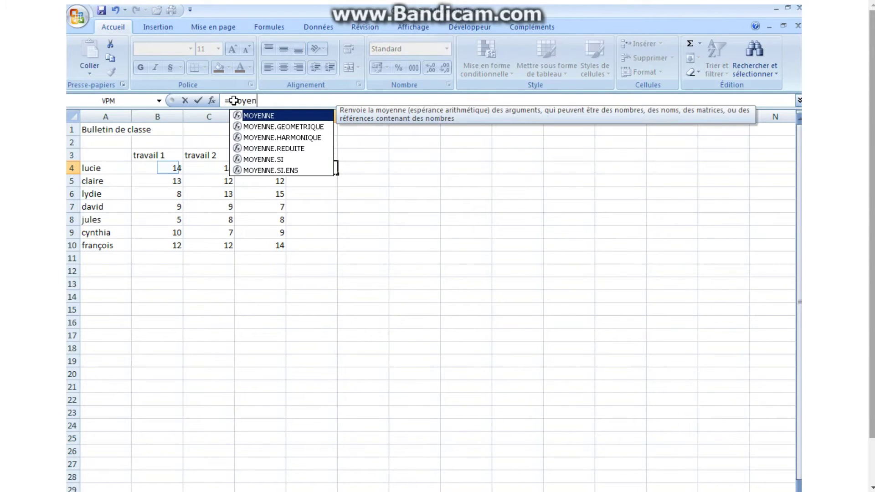
text(ne()
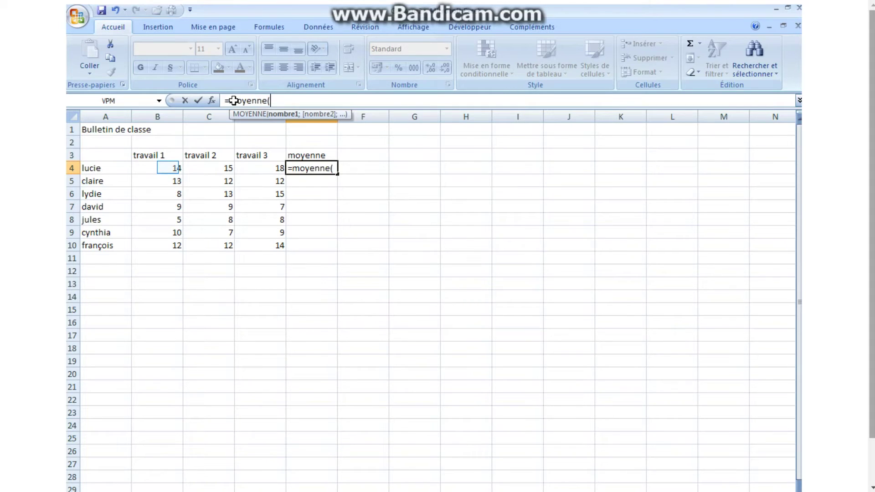
click(168, 167)
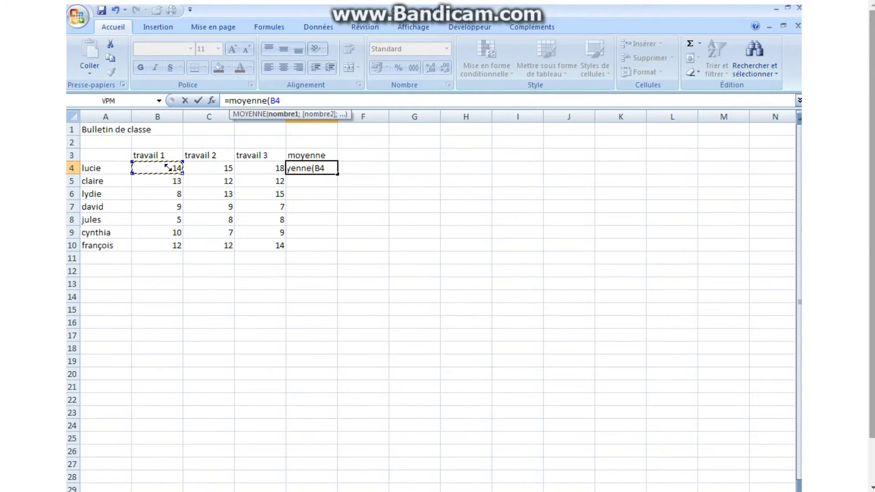
drag(185, 172, 266, 169)
text())
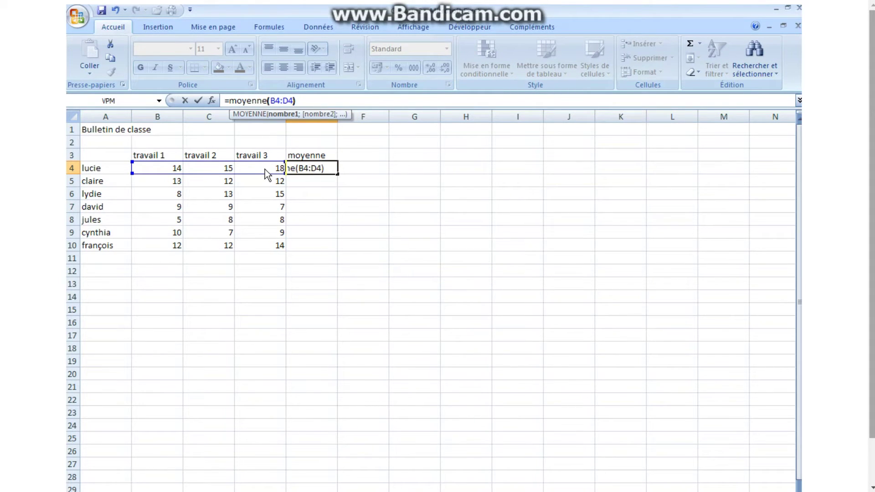
key(Return)
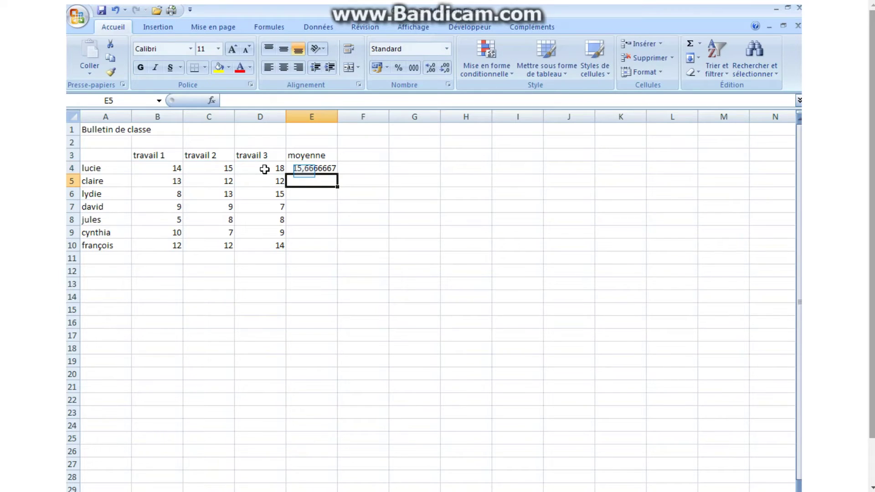
Step: Format the average in E4 as Nombre with 1 decimal place, and fill it down through E10
click(305, 170)
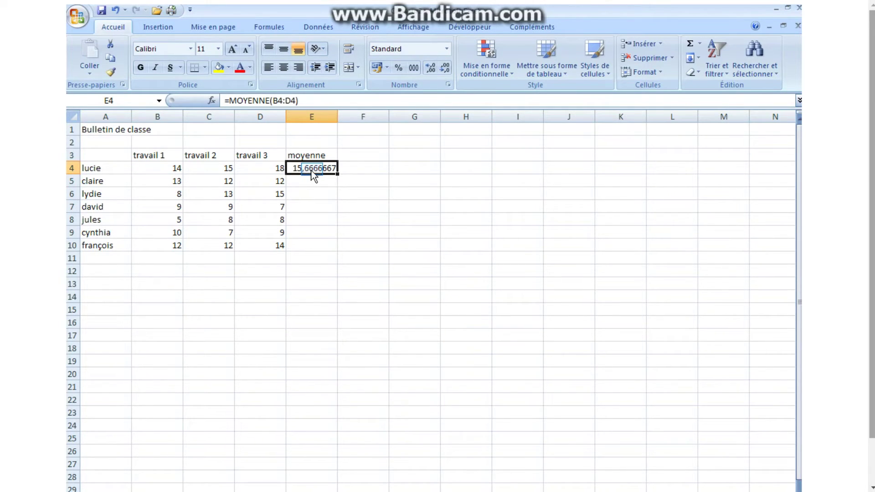
right_click(314, 173)
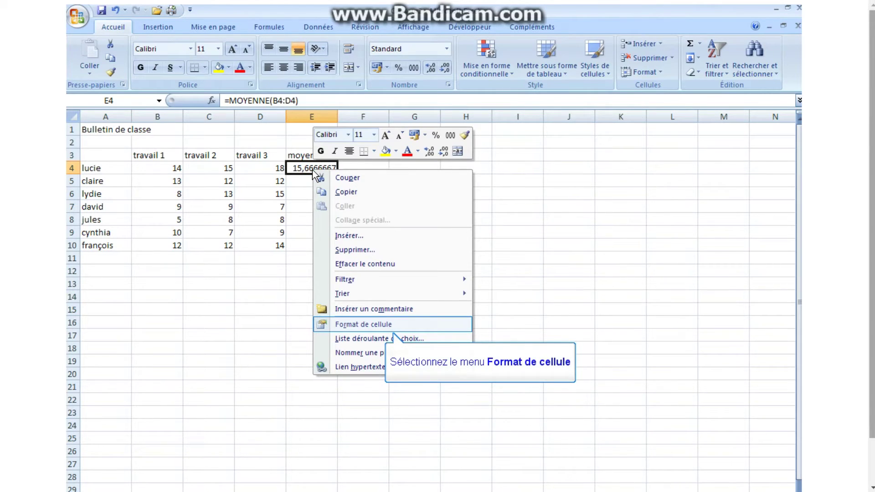
click(364, 323)
click(223, 232)
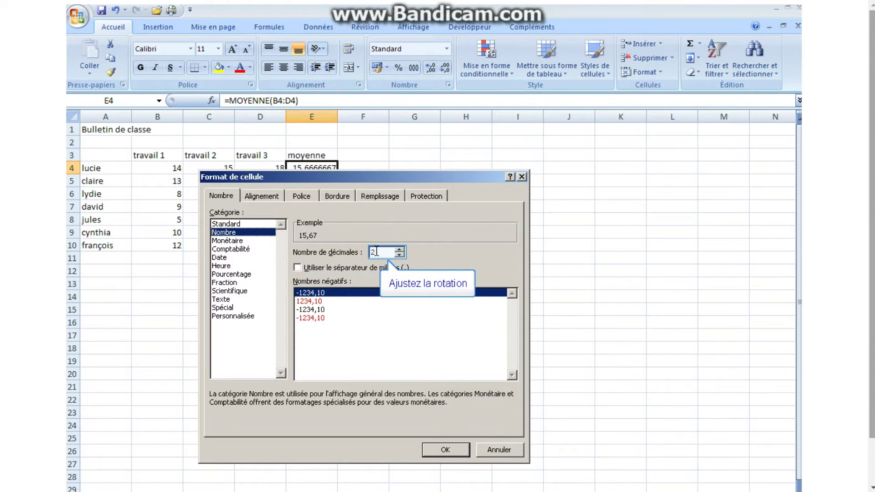
click(400, 255)
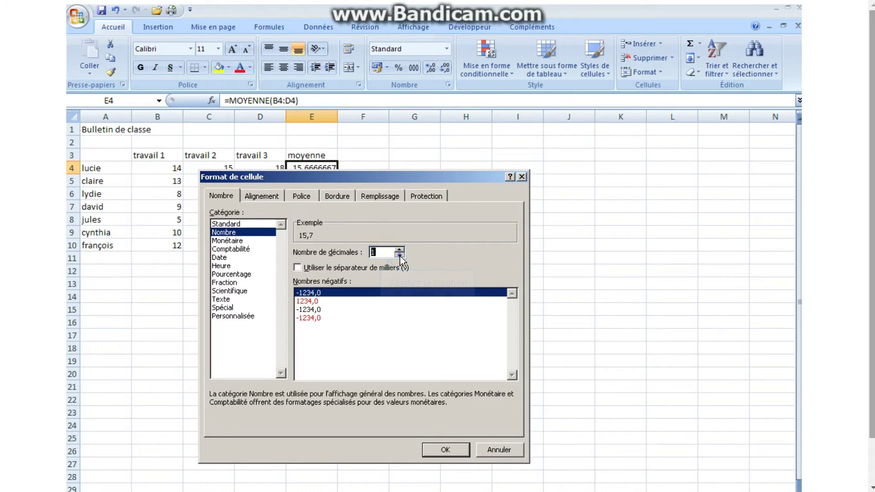
click(447, 450)
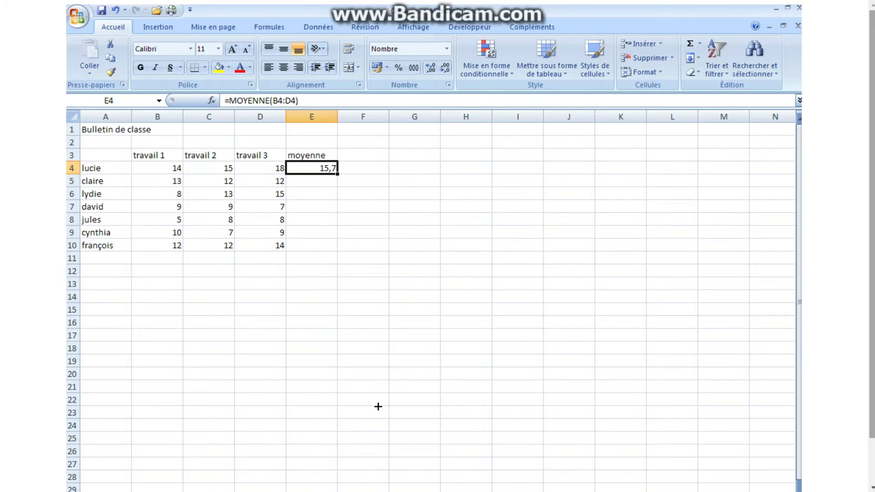
drag(337, 174, 335, 247)
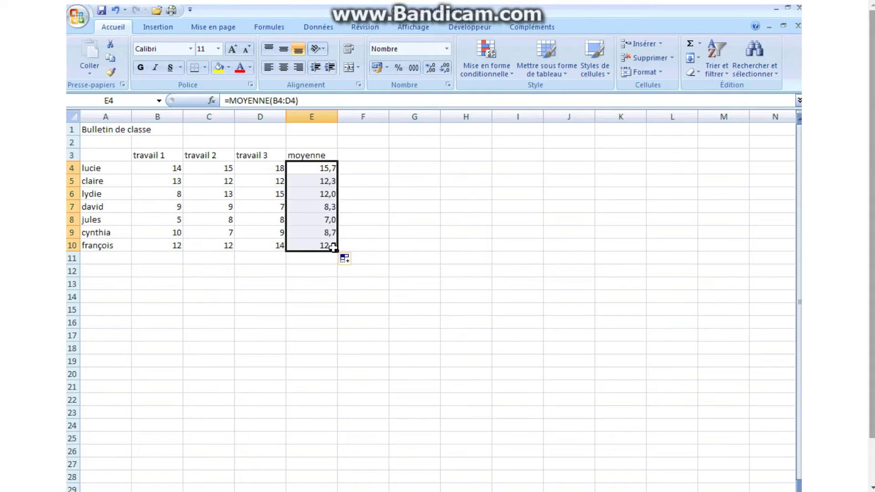
click(389, 233)
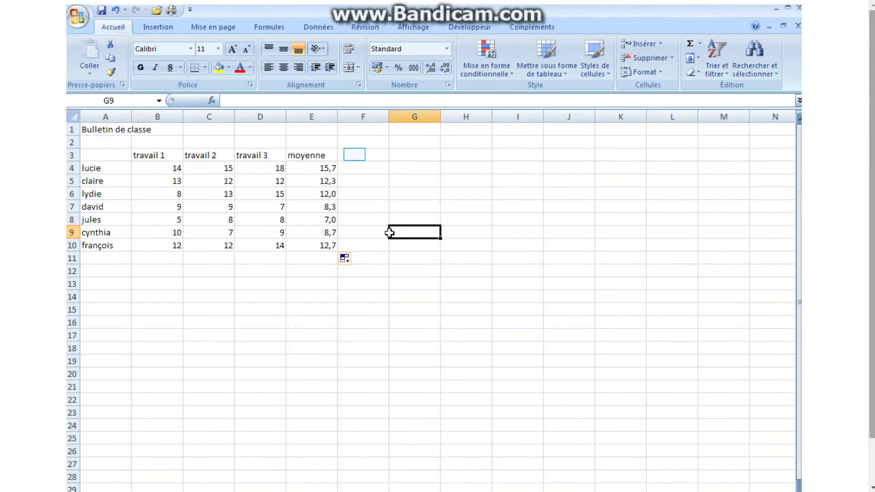
Step: Add the header "Réussite/Echec" in cell F3 and widen column F to fit it
click(355, 157)
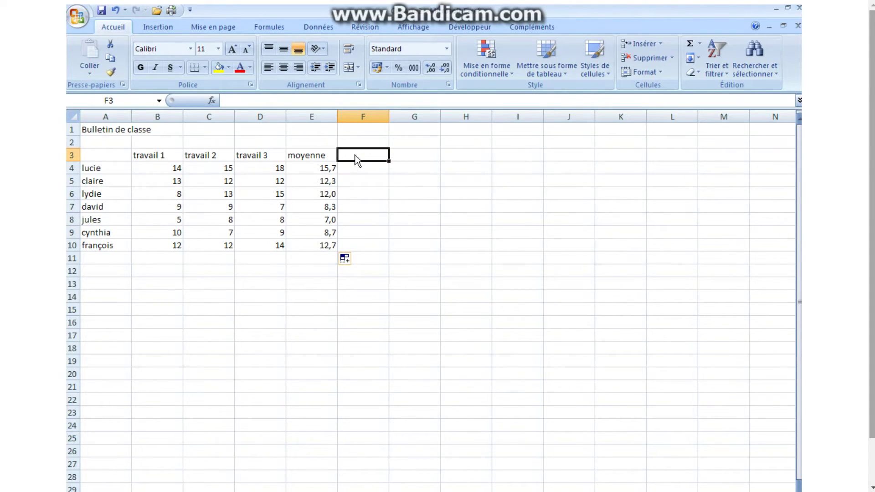
text(Réu)
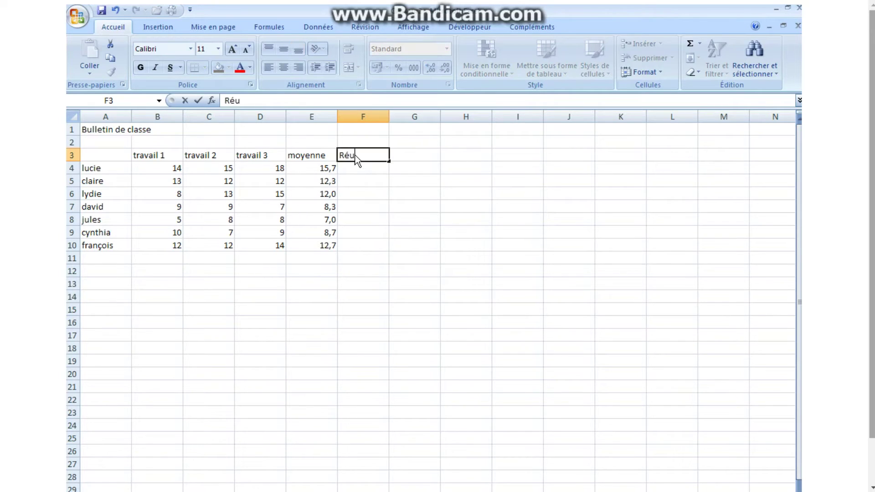
text(ssite)
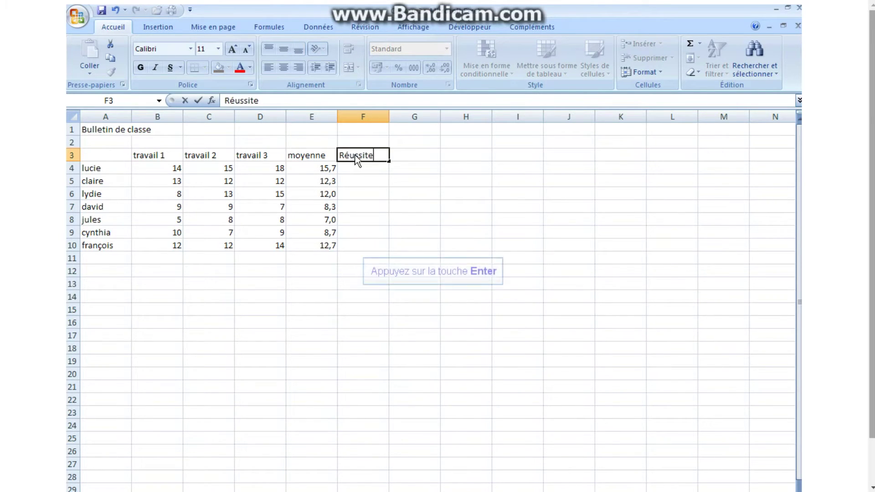
text(/Echec)
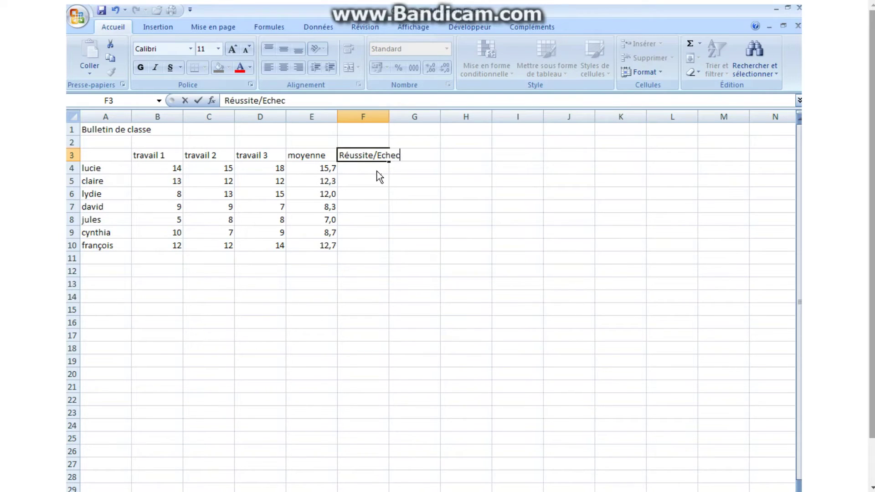
key(Return)
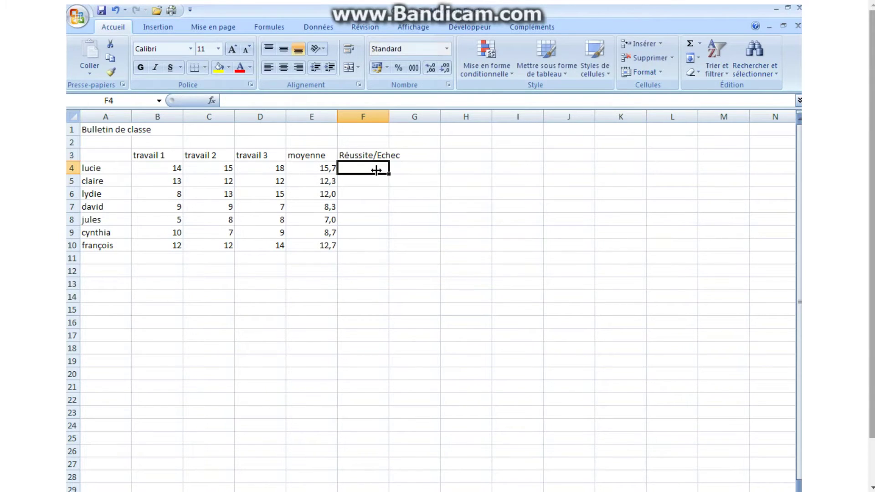
drag(388, 117, 400, 123)
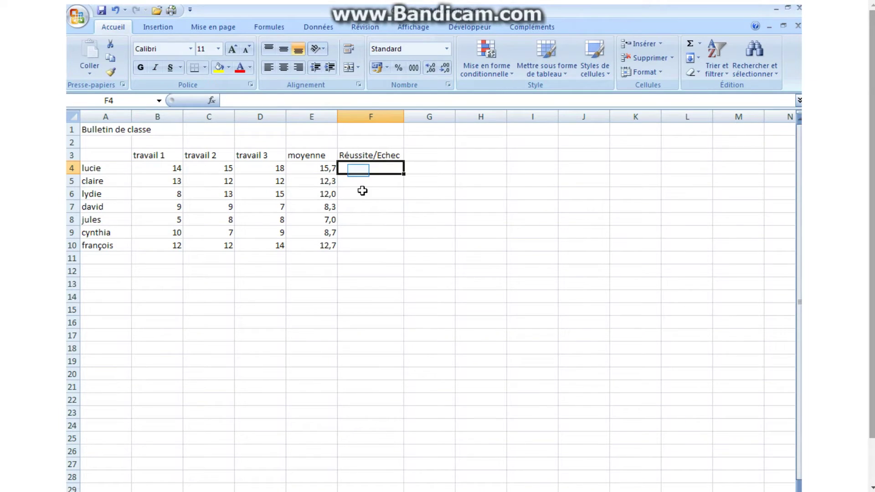
Step: Enter the formula =SI(E4>=10;"Réussite";"Echec") in cell F4 to grade the first student's average
double_click(358, 170)
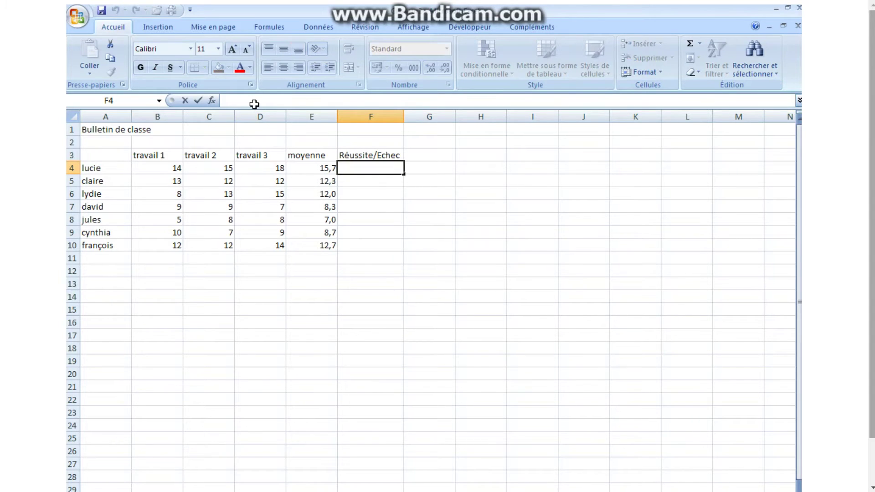
text(=)
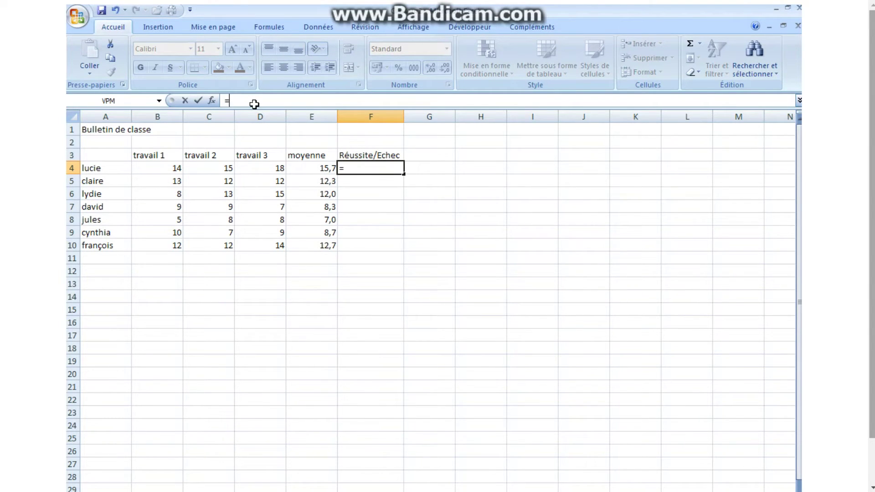
text(si)
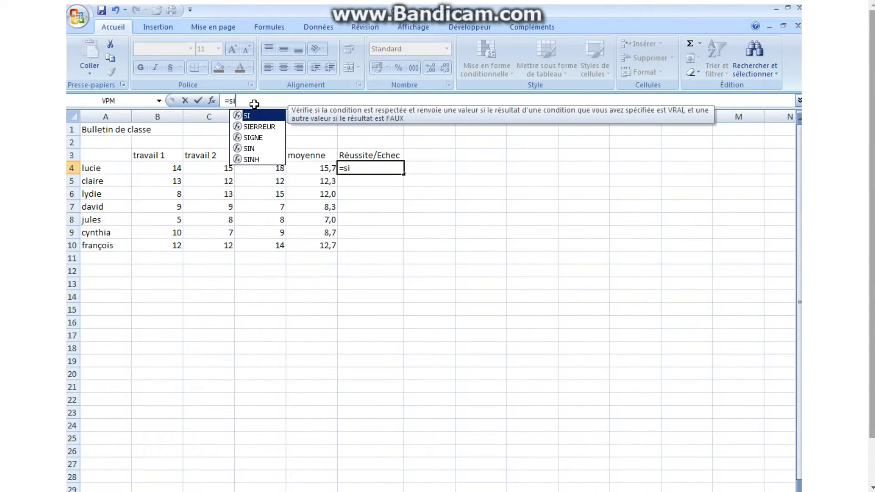
text(()
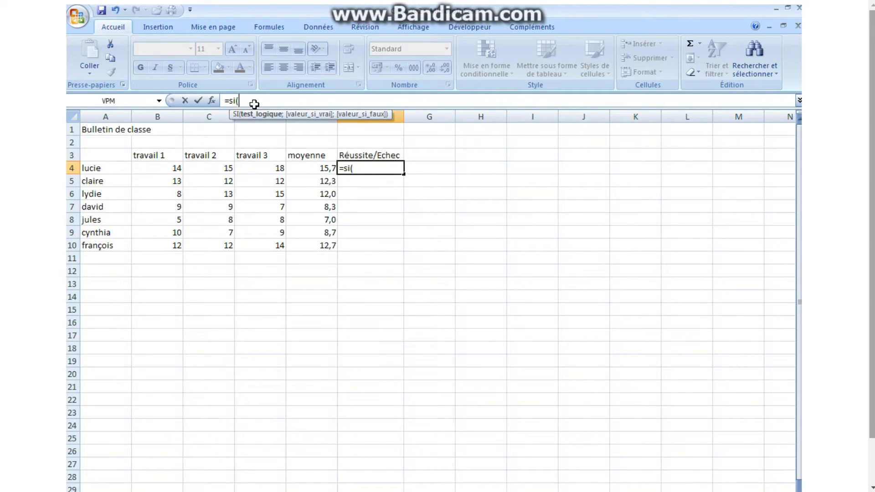
key(Left)
click(322, 170)
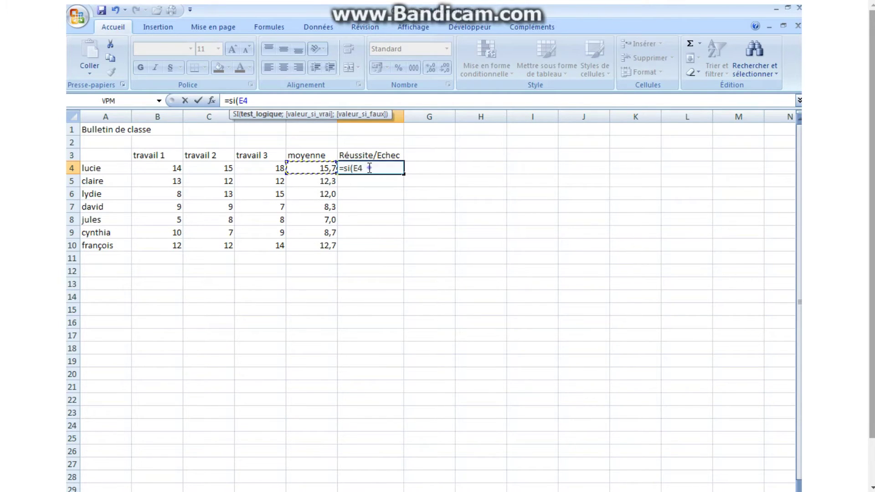
click(370, 170)
text(>=10;)
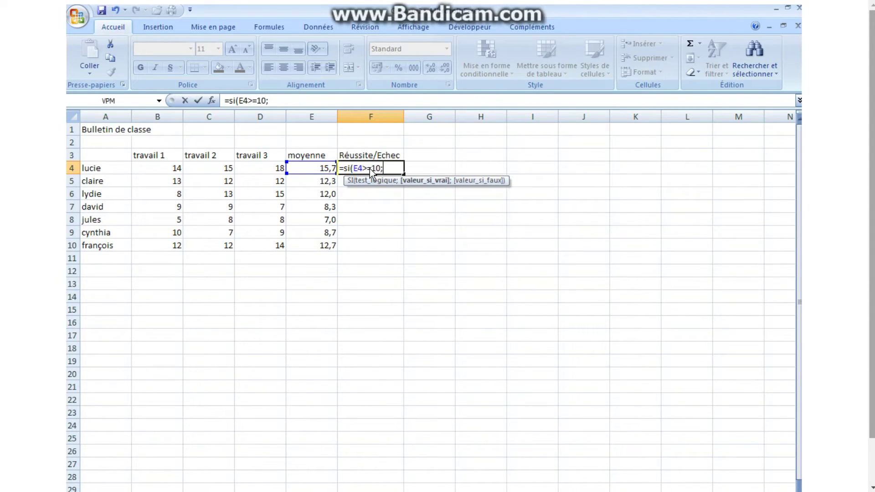
text("Réussite)
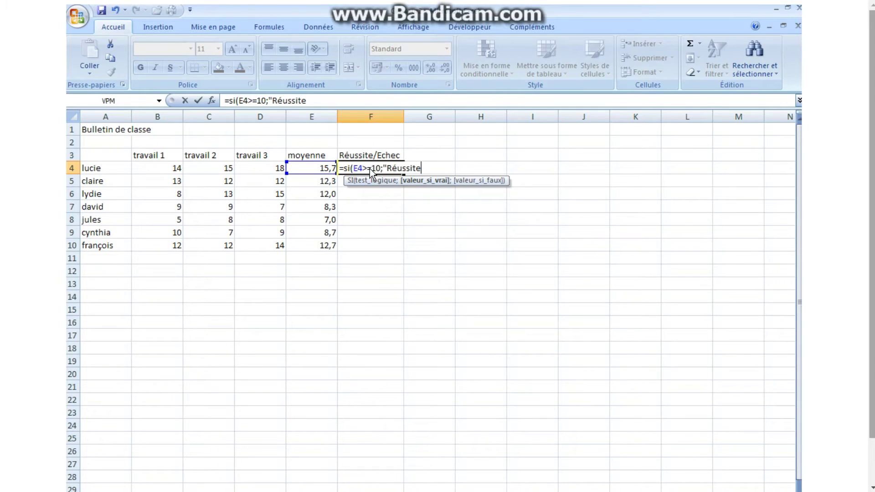
text(";")
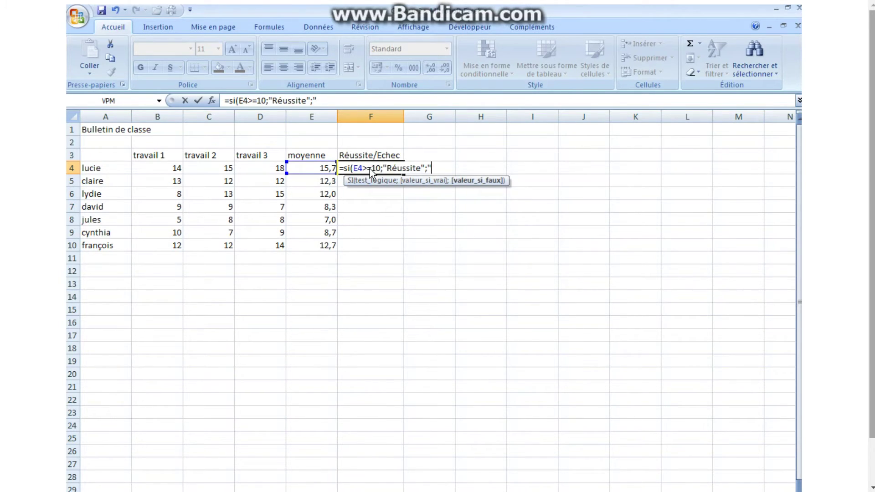
text(Echec"à)
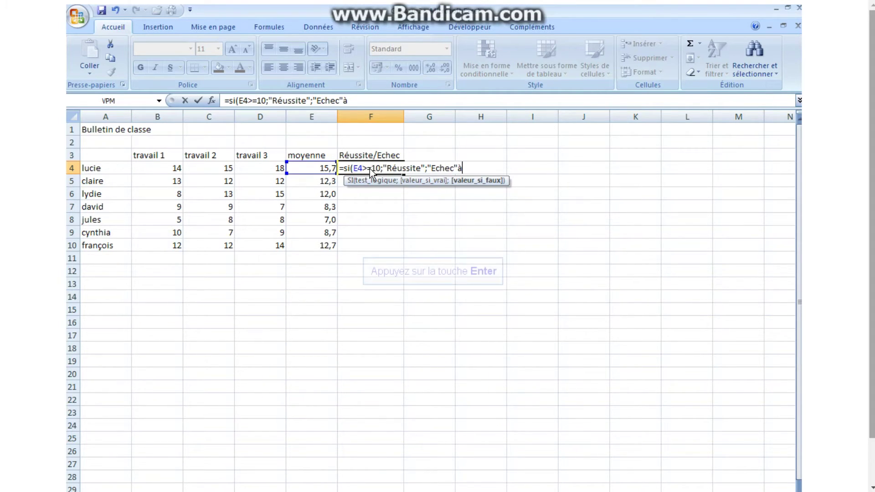
key(BackSpace)
text())
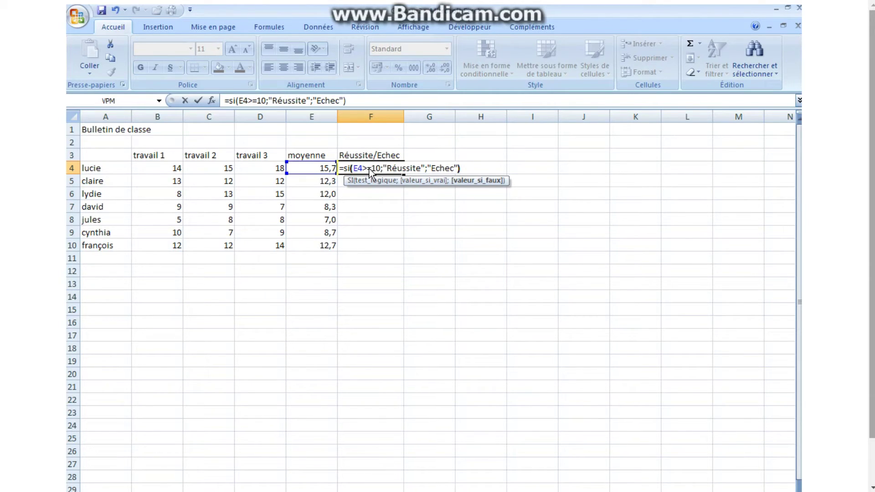
key(Return)
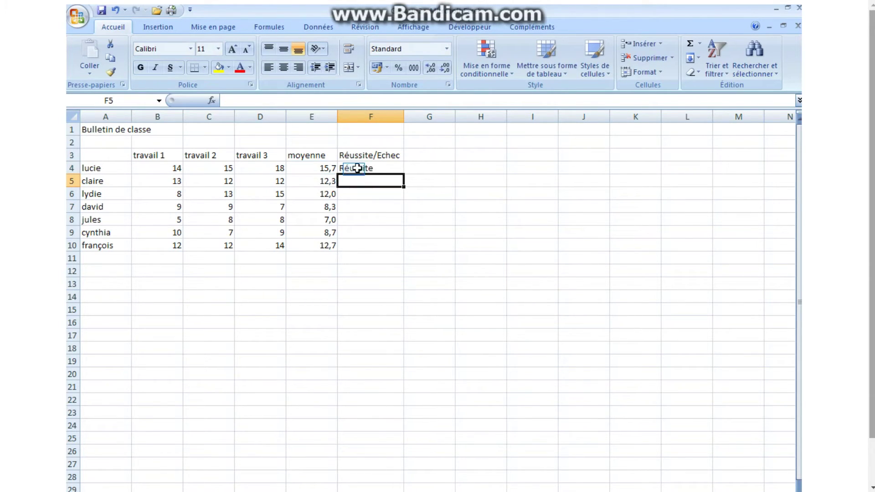
Step: Fill the Réussite/Echec formula in F4 down through F10 for all the students
click(354, 171)
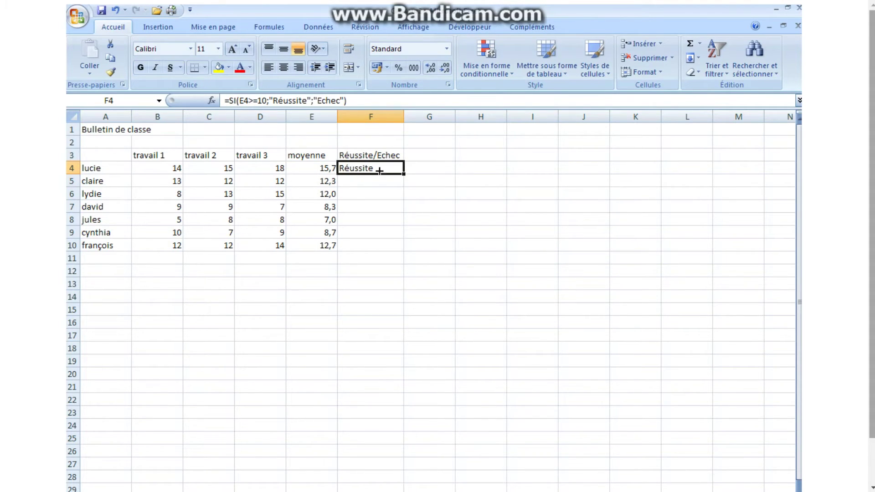
drag(404, 178, 403, 250)
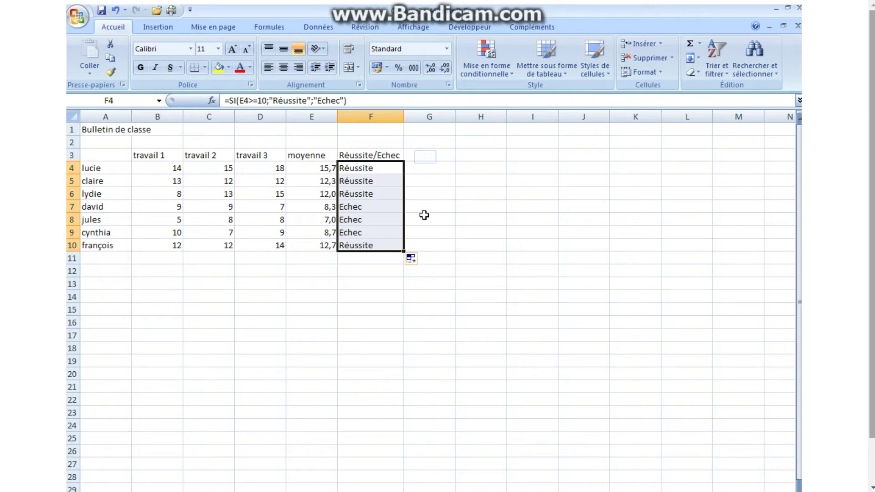
click(425, 156)
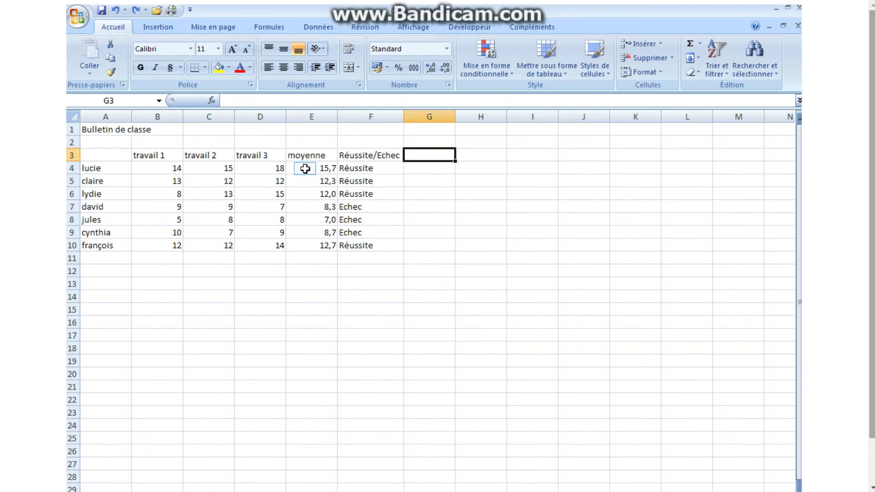
Step: Start a new conditional formatting rule on the average in E4 that applies to cell values "inférieure à" 10
click(308, 168)
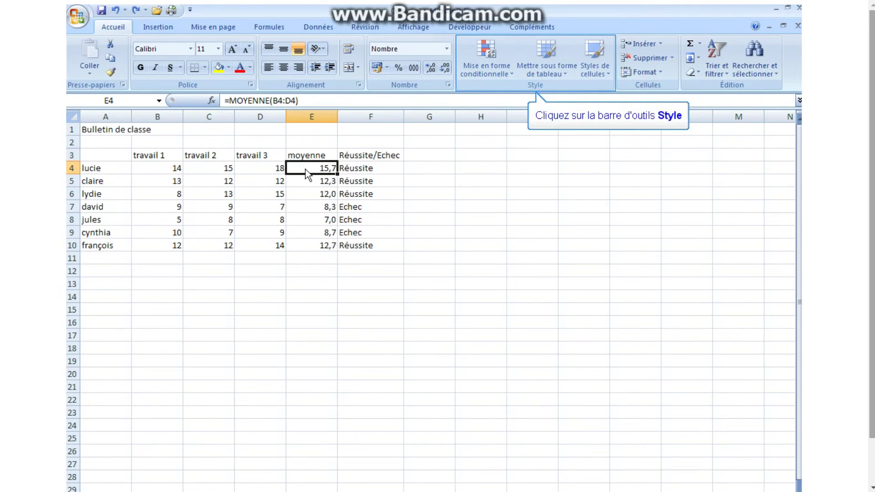
click(491, 64)
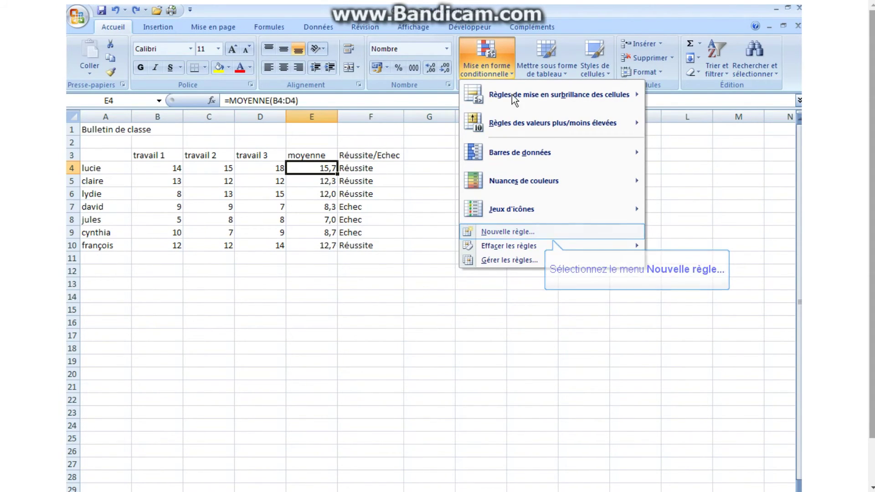
click(522, 232)
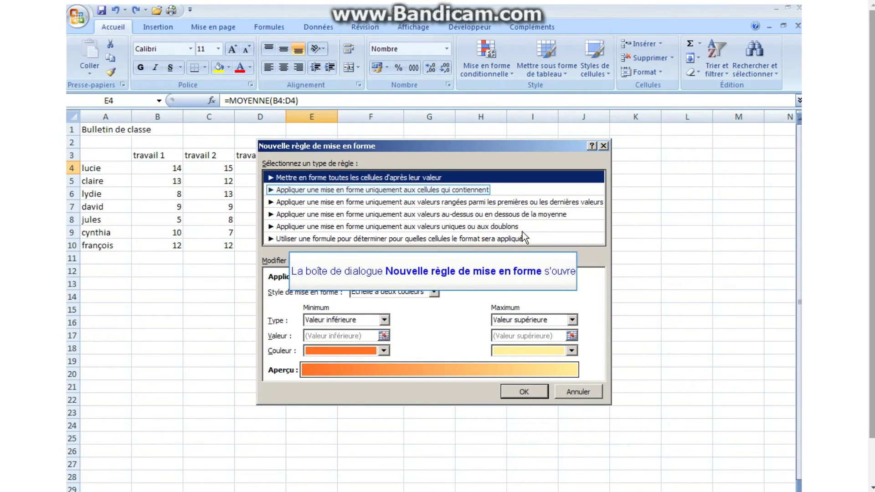
click(355, 191)
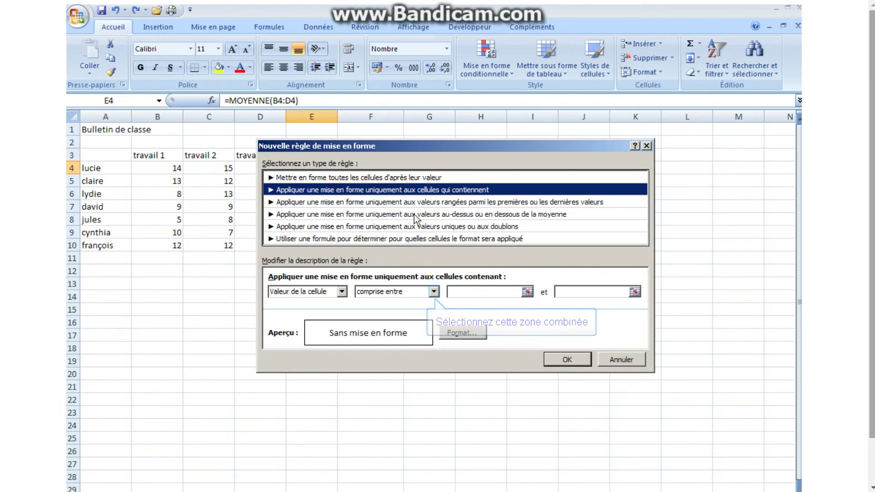
click(435, 292)
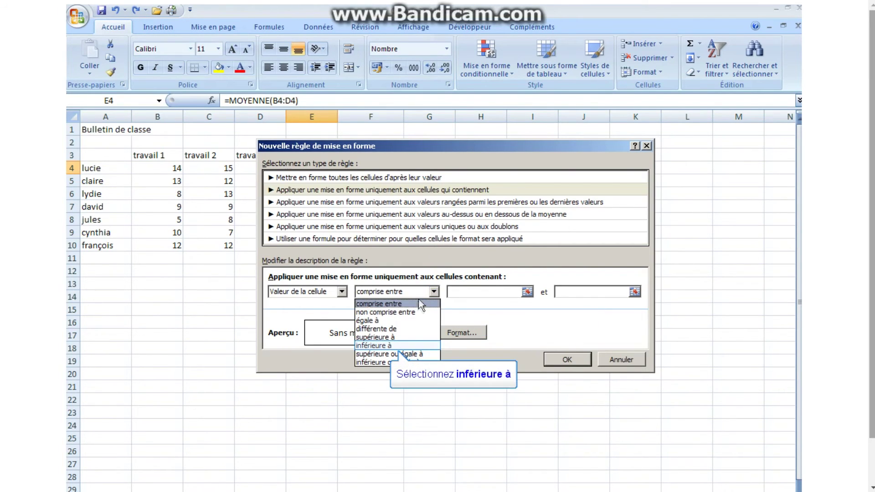
click(410, 345)
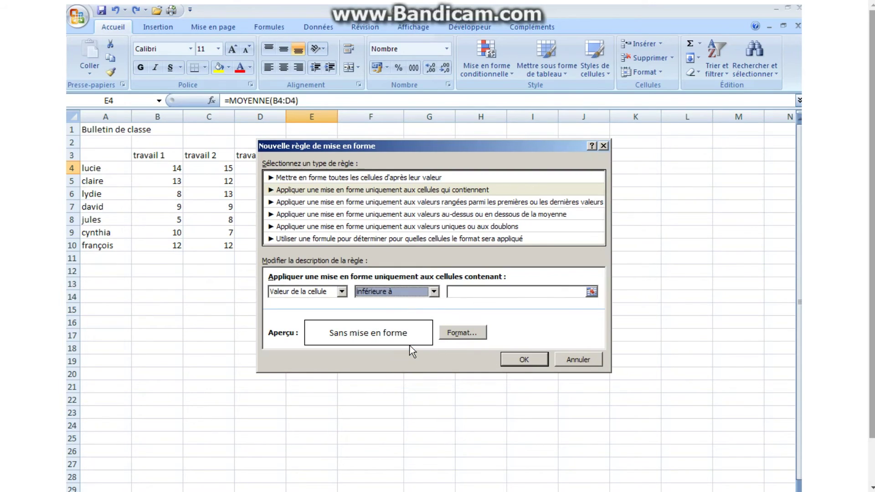
key(Tab)
text(9)
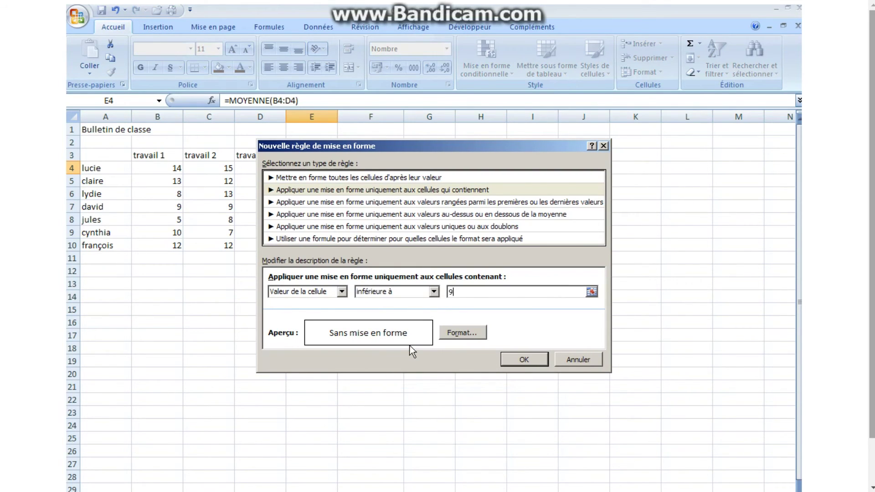
text(,99)
key(BackSpace)
key(BackSpace)
key(BackSpace)
key(BackSpace)
text(10)
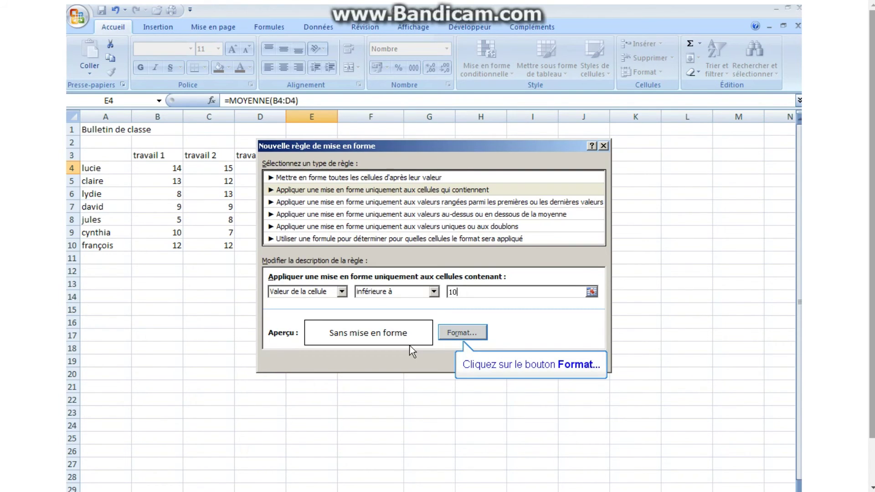
Step: Set the E4 rule's font colour to standard Rouge and apply the rule
click(456, 331)
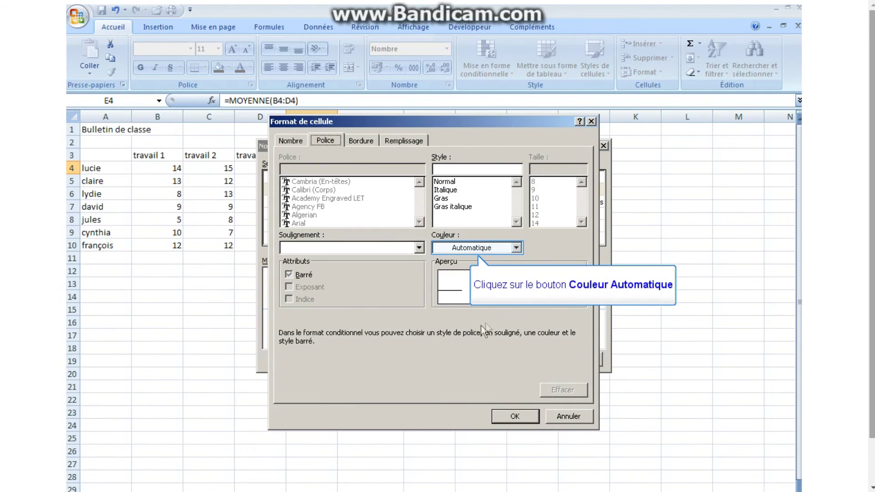
click(516, 250)
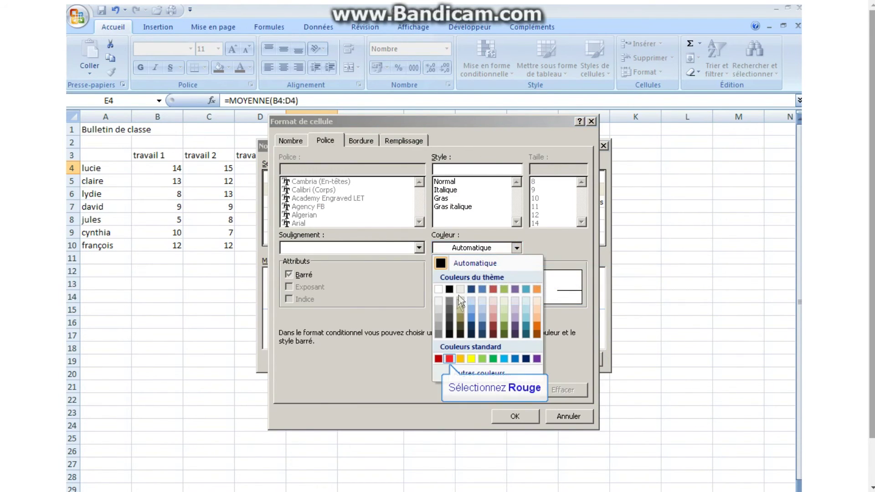
click(449, 359)
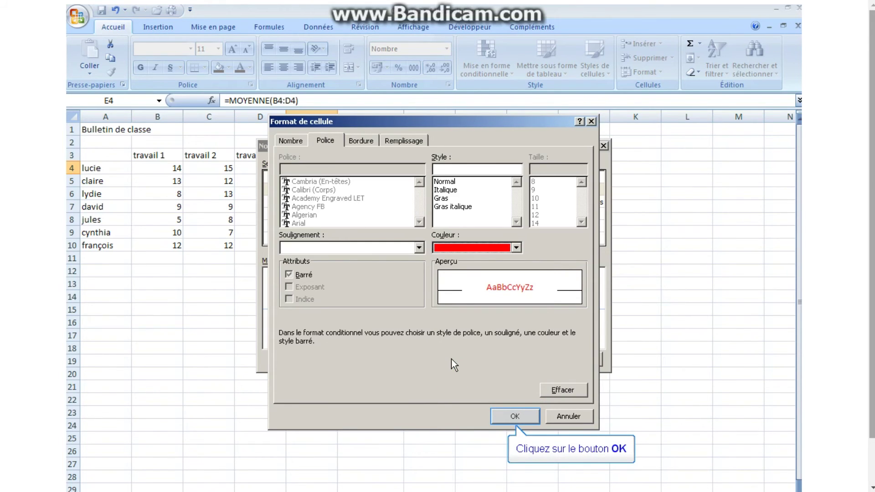
click(517, 415)
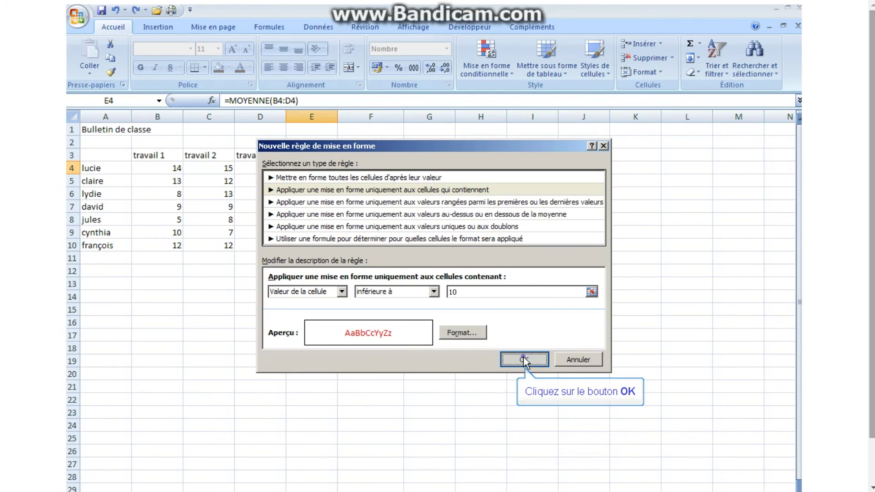
click(523, 358)
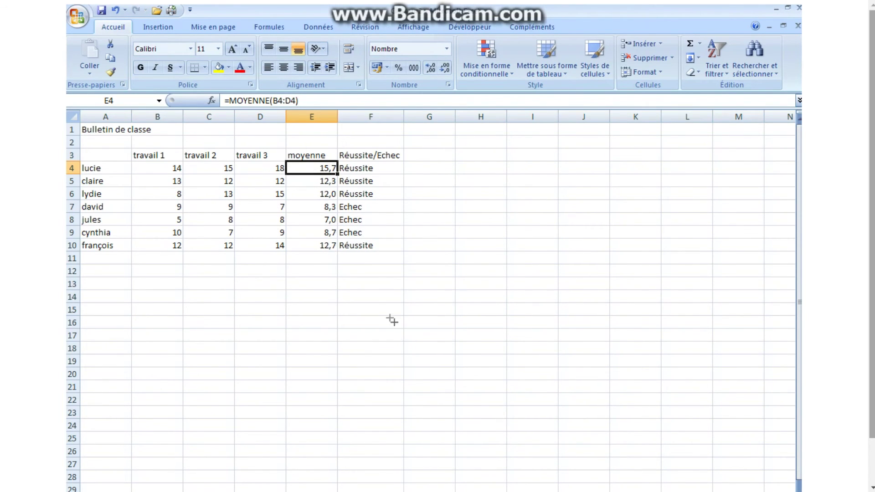
Step: Copy E4 with its conditional formatting down through E10 and check a failing student's average
drag(336, 175, 335, 248)
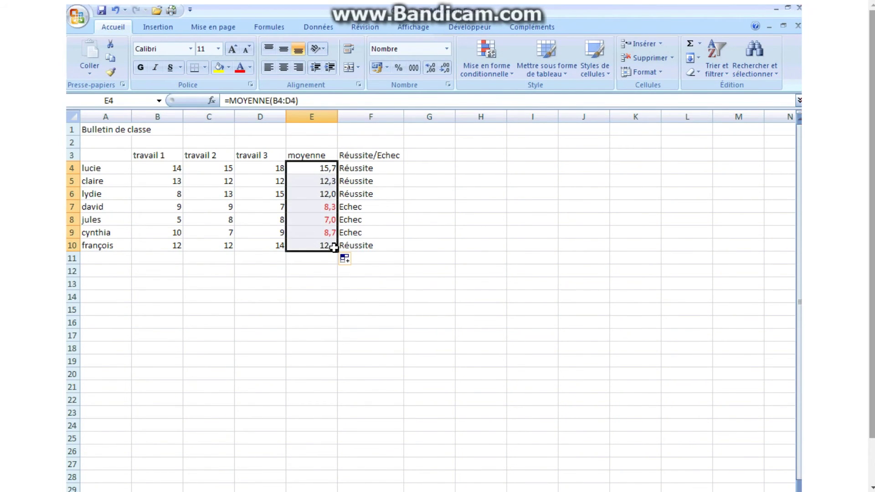
click(412, 218)
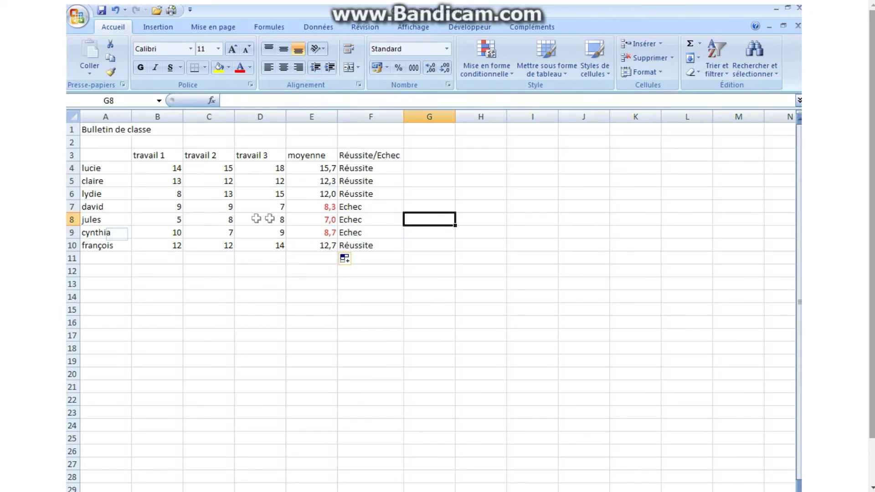
click(118, 233)
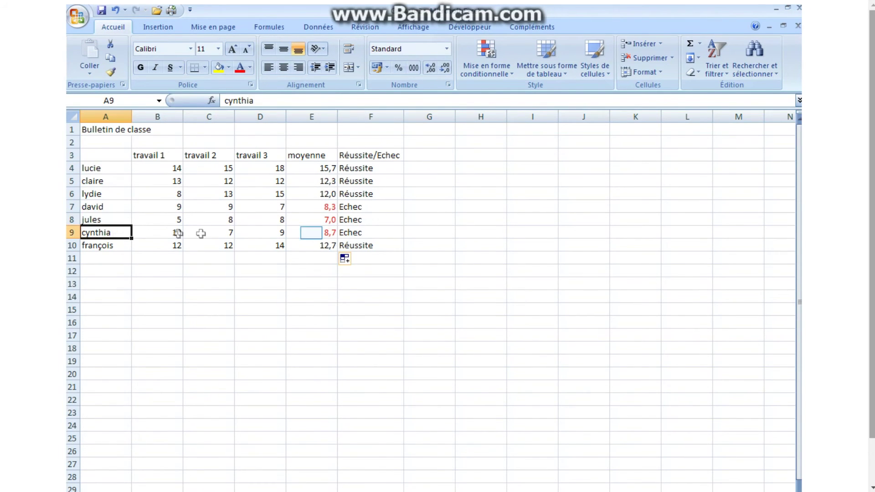
click(311, 233)
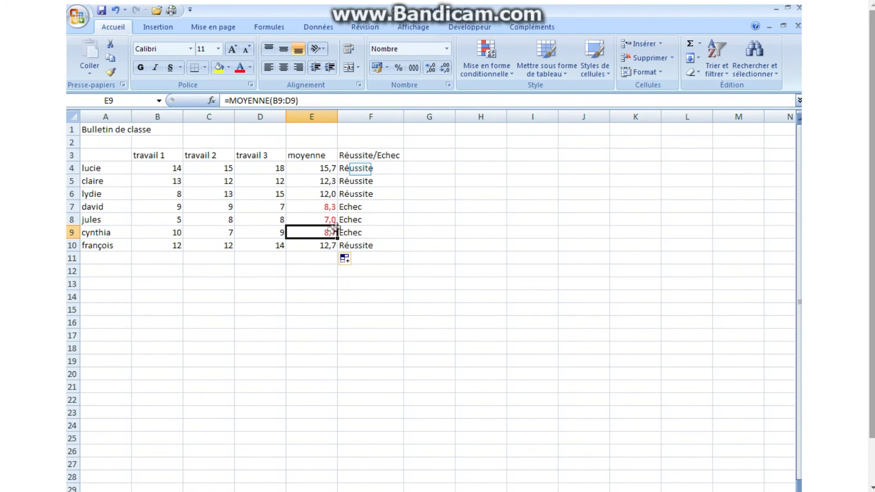
Step: Start a new conditional formatting rule on F4 for cells with "Texte spécifique" "contenant" Echec
click(360, 169)
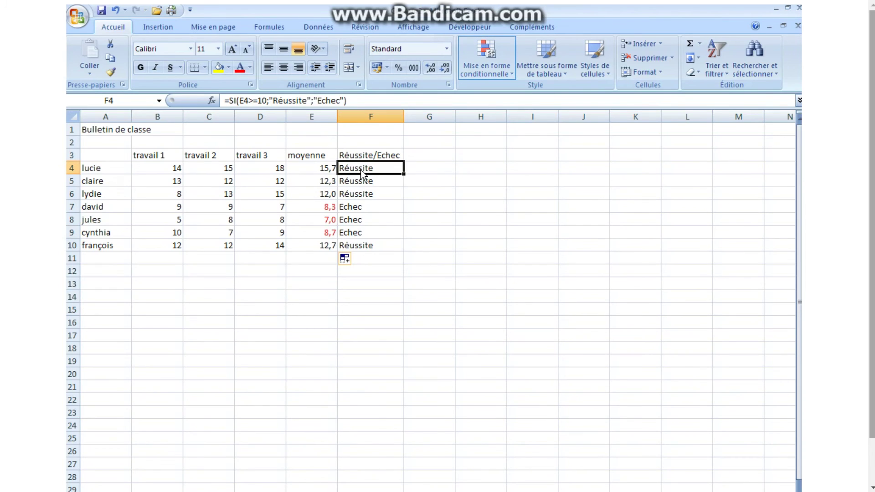
click(509, 73)
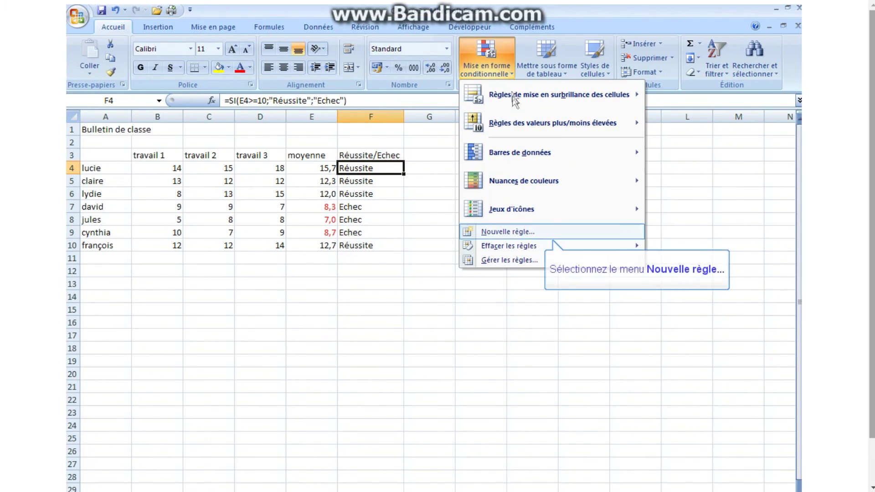
click(514, 231)
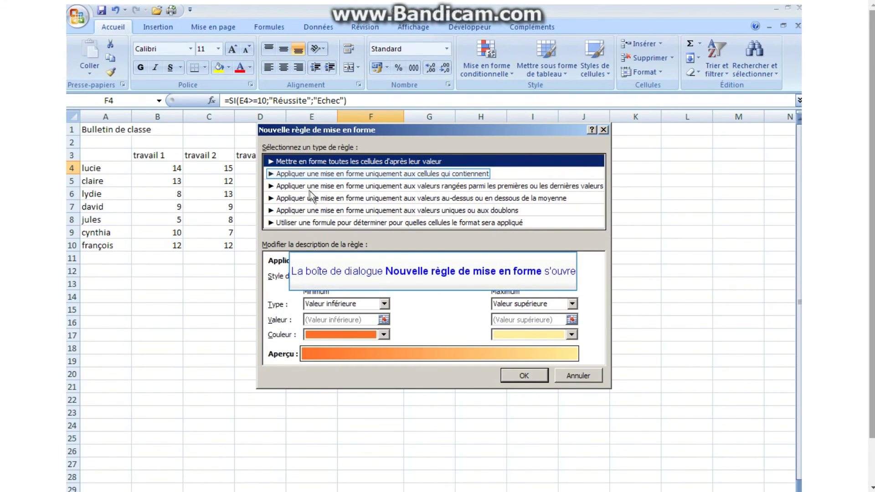
click(304, 174)
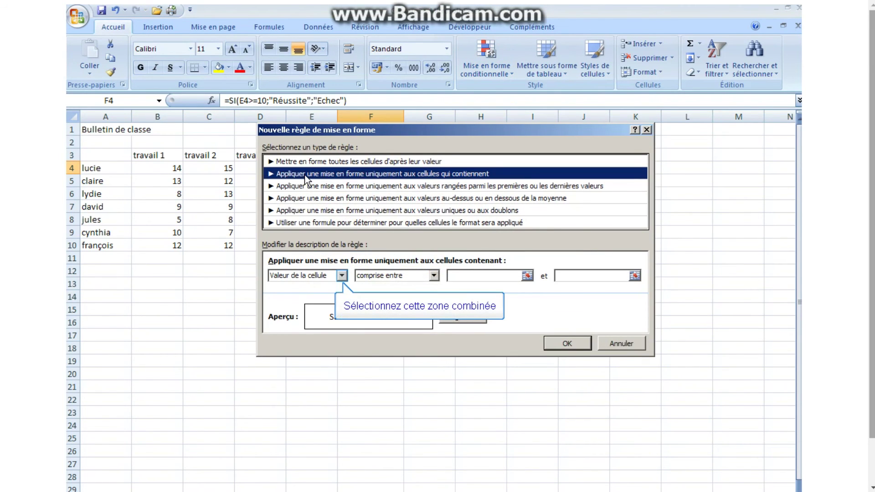
click(342, 275)
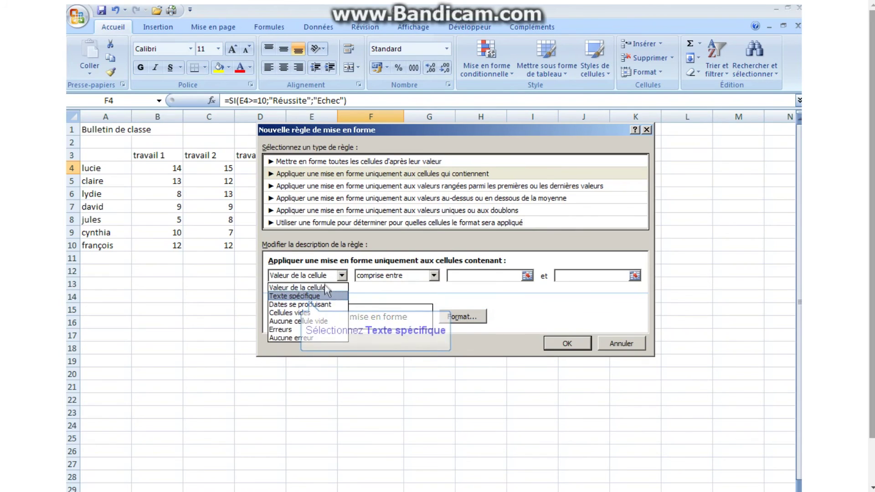
click(315, 295)
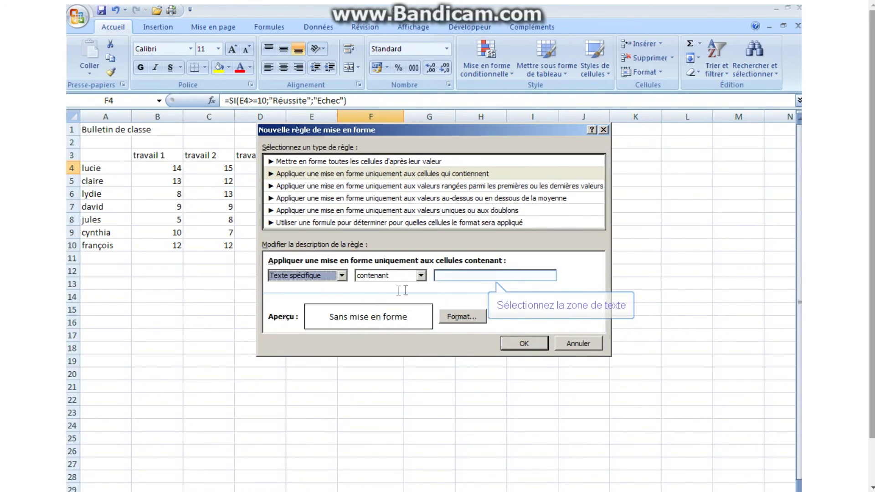
click(455, 275)
text(Echec)
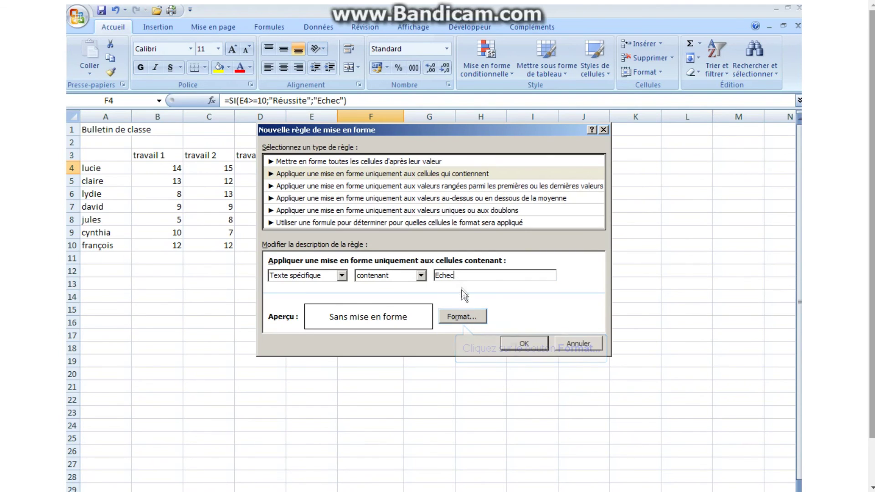
Step: Give the Echec text rule on F4 a standard Rouge font colour and apply it
click(464, 316)
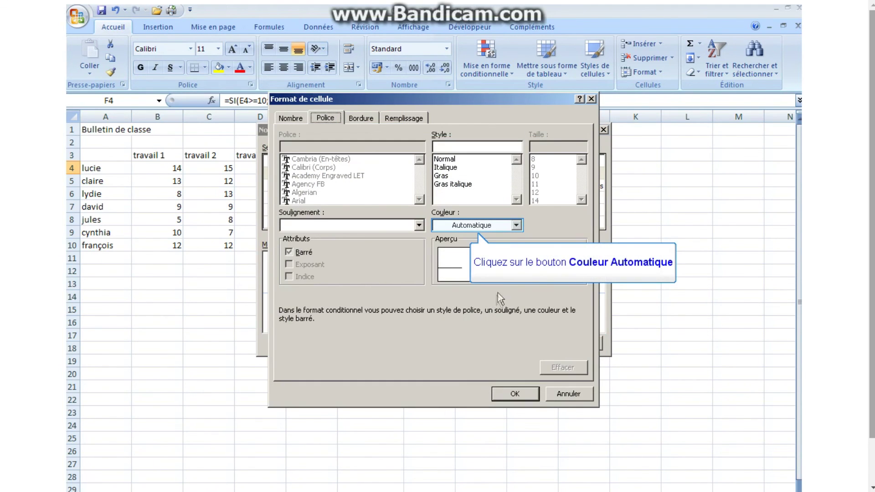
click(515, 225)
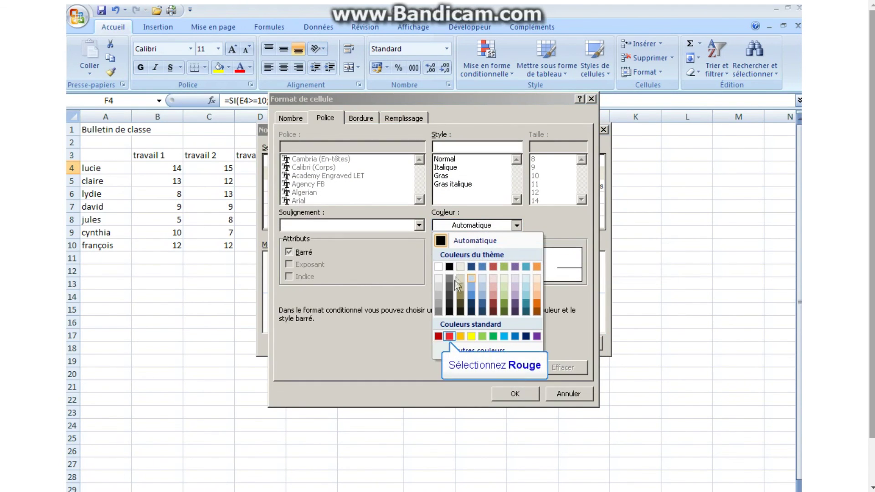
click(450, 336)
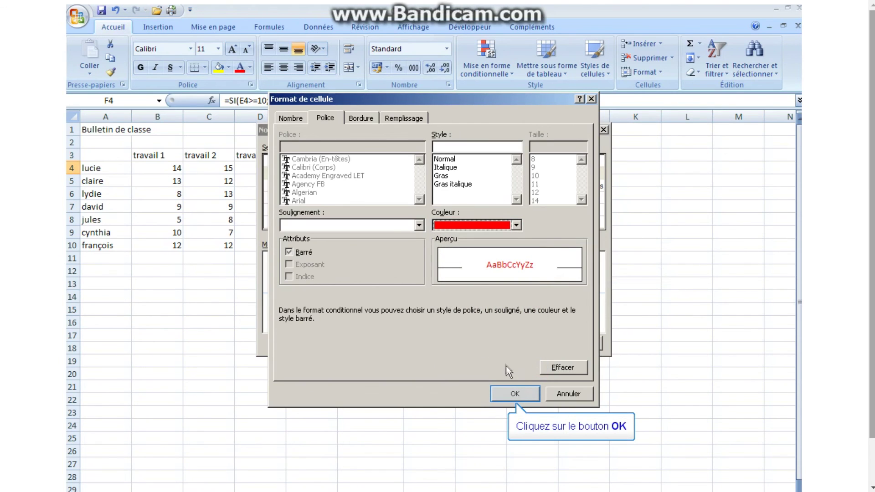
click(512, 394)
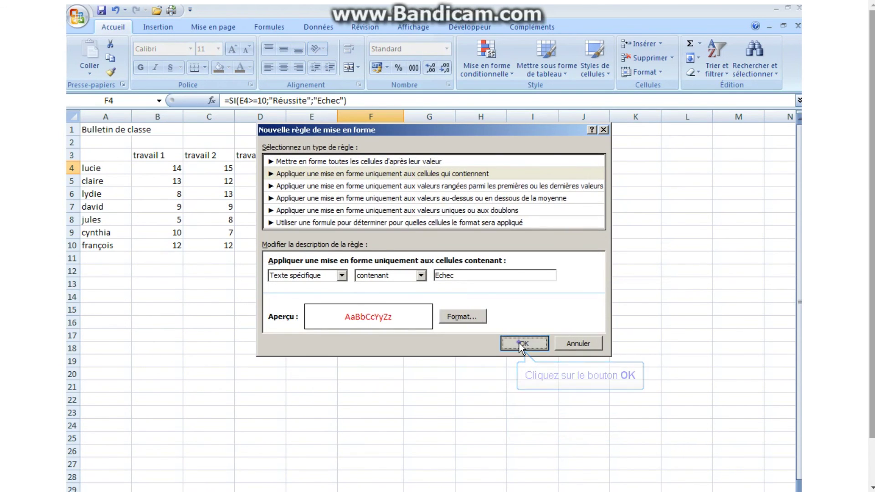
click(519, 343)
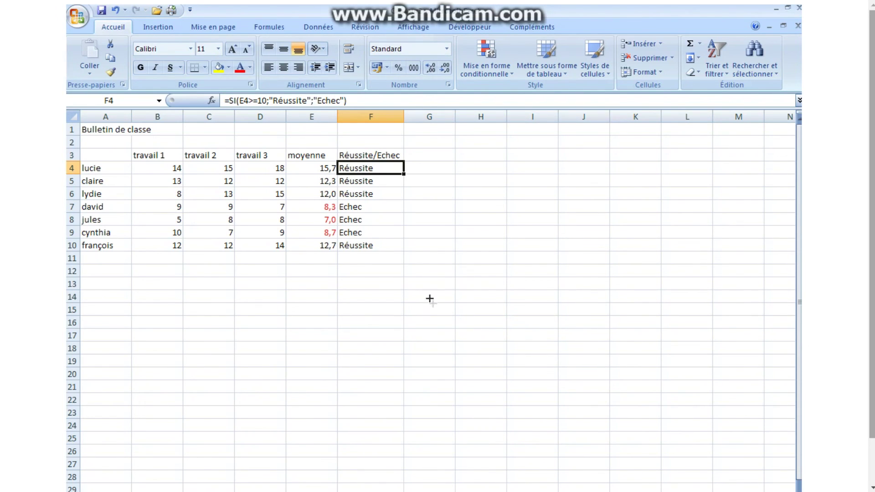
Step: Copy F4 with its conditional formatting down through F10 and deselect the range
drag(404, 174, 403, 251)
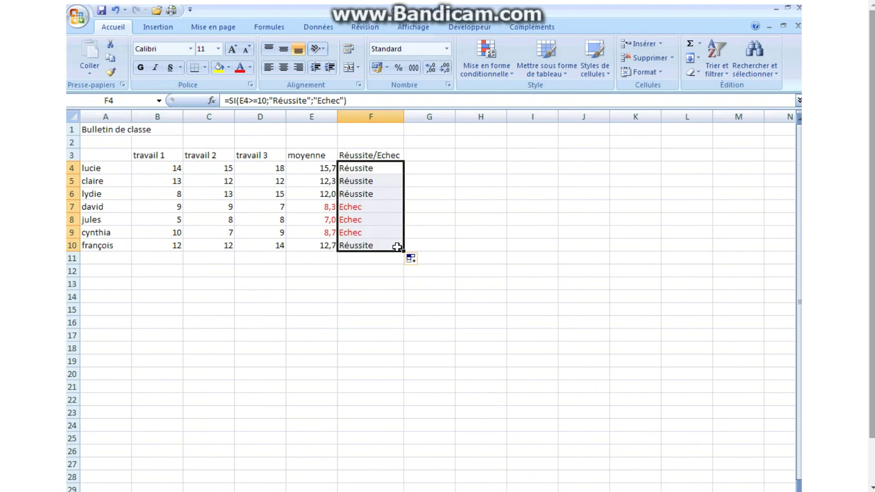
click(444, 227)
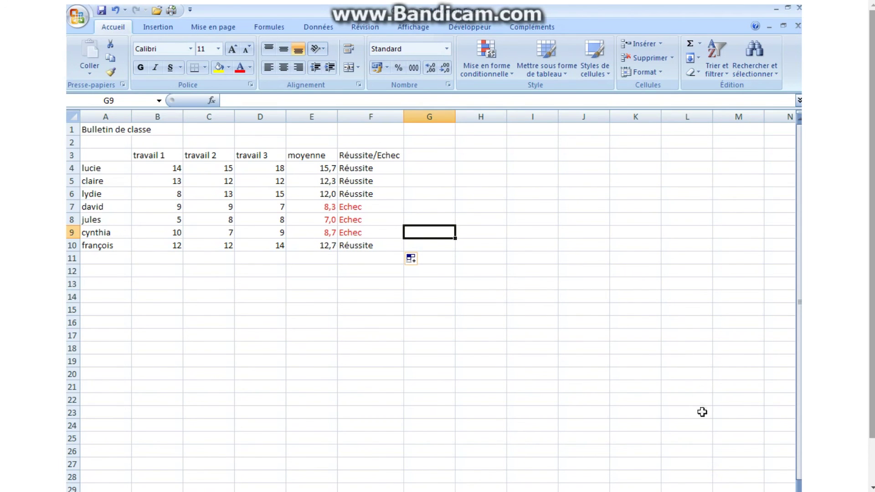
click(707, 470)
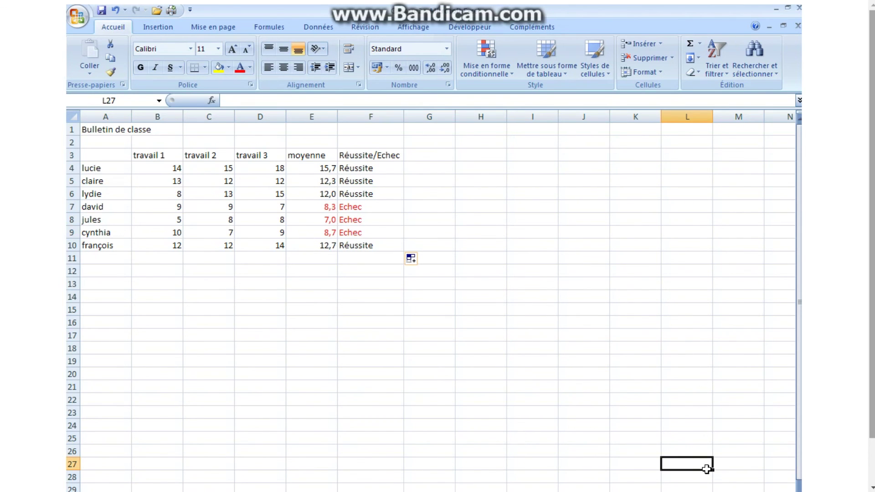